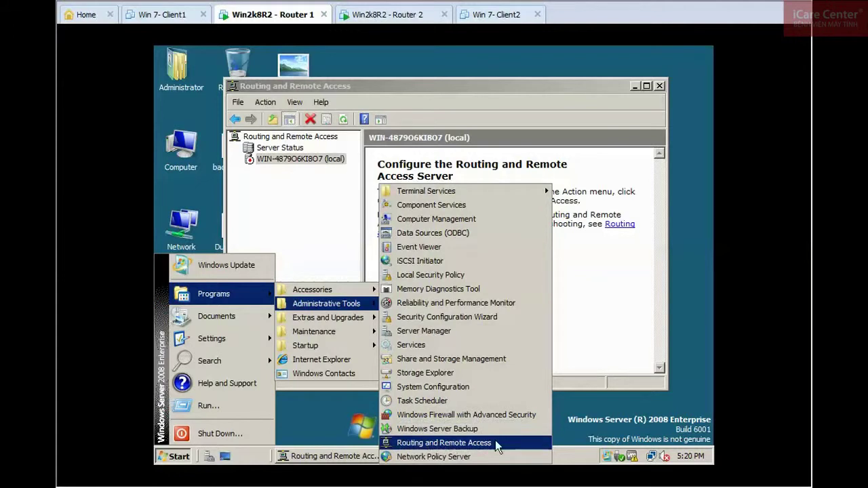
# Step: Start configuring and enabling Routing and Remote Access on Router 1's local server, choosing a custom configuration
pyautogui.click(412, 88)
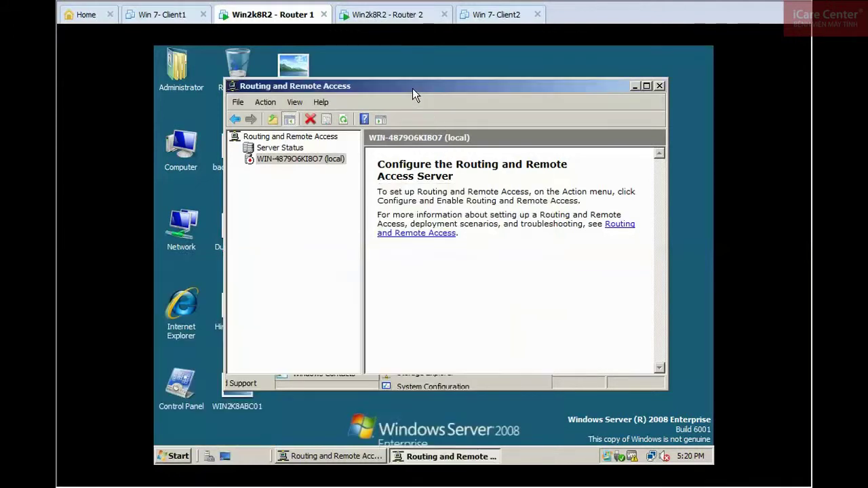
pyautogui.rightClick(276, 170)
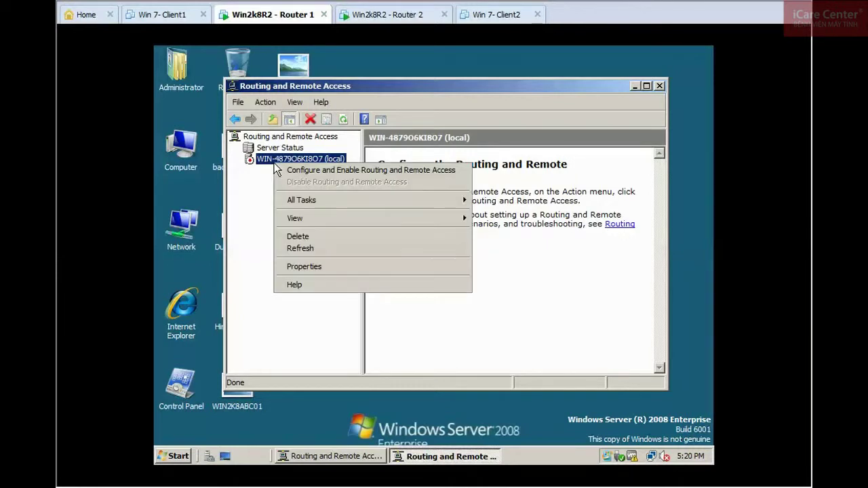
pyautogui.click(317, 170)
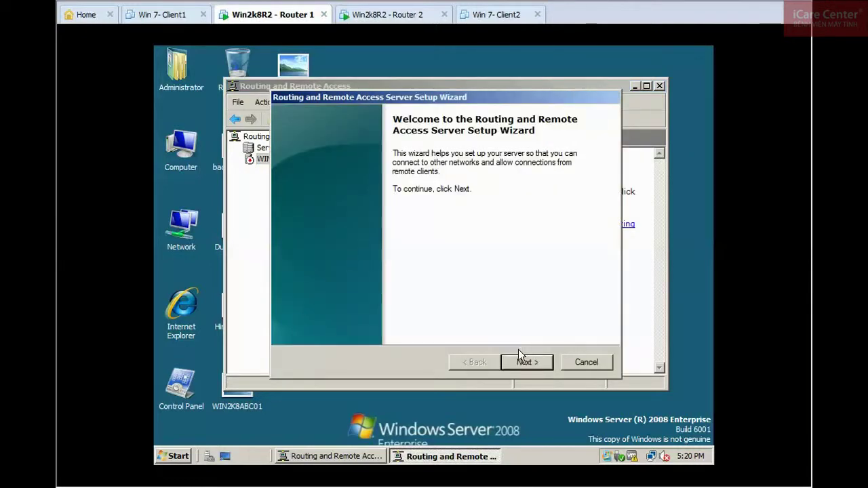
pyautogui.click(523, 363)
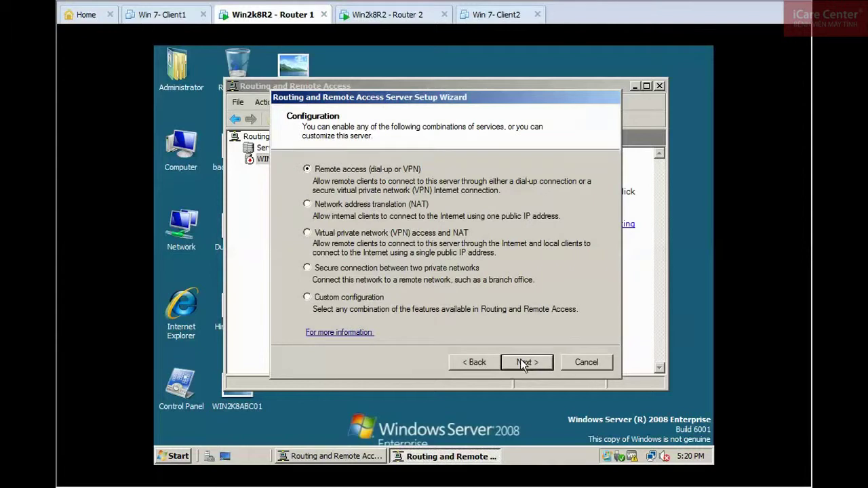
pyautogui.click(343, 301)
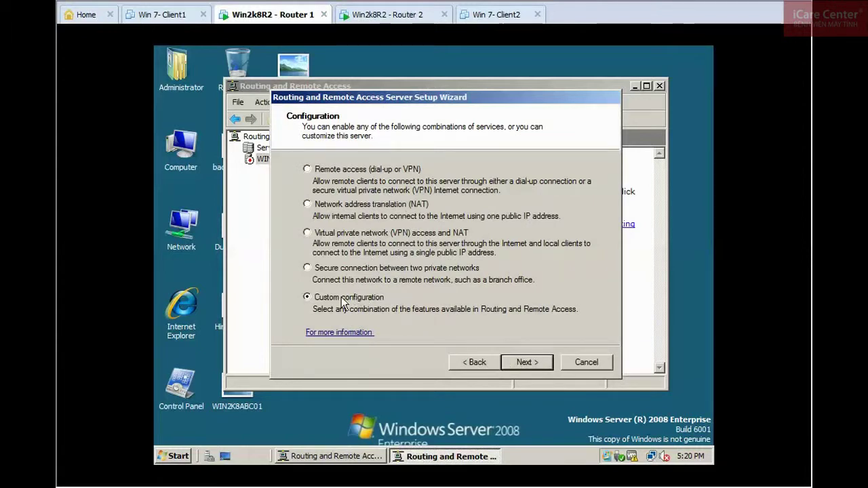
pyautogui.click(520, 363)
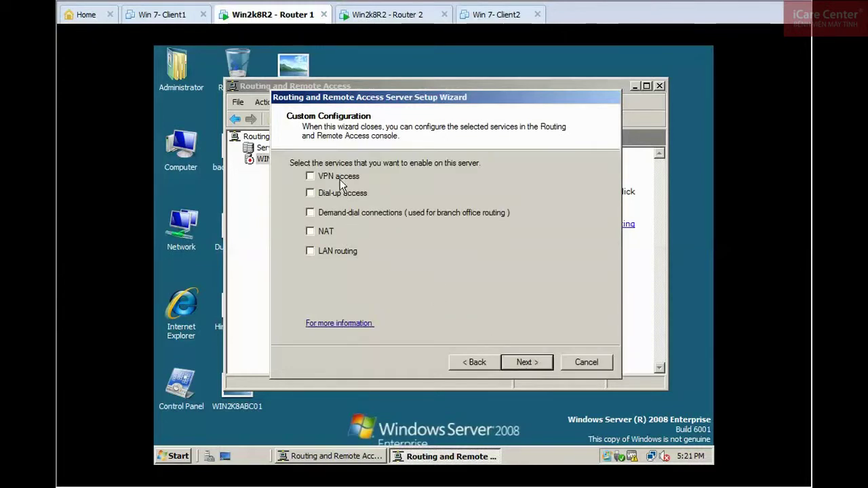
# Step: Enable LAN routing on Router 1, and complete the server setup with the service started
pyautogui.click(311, 251)
pyautogui.click(524, 362)
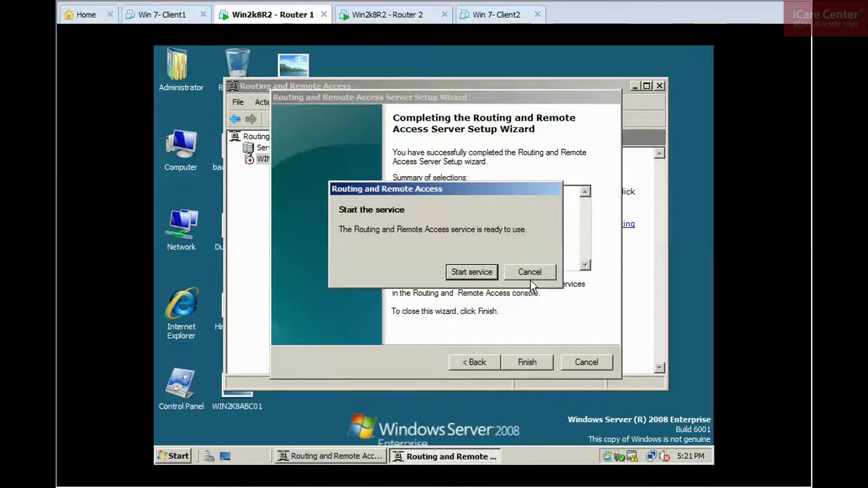
pyautogui.click(471, 272)
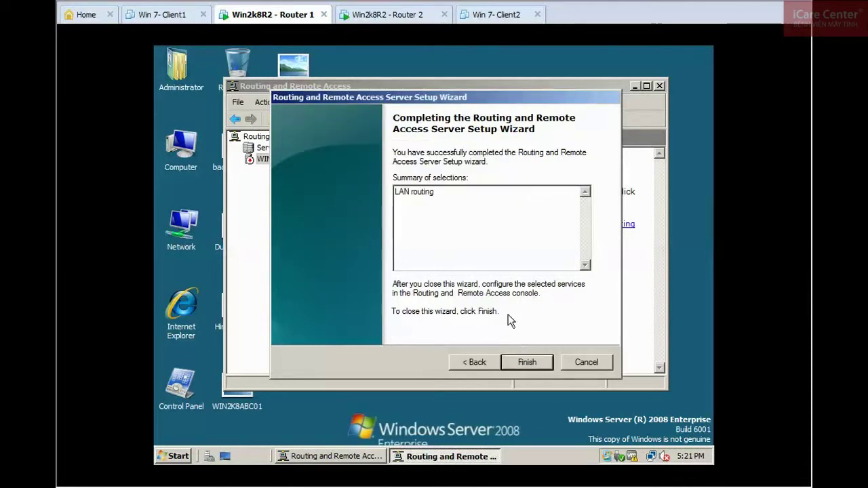
pyautogui.click(523, 365)
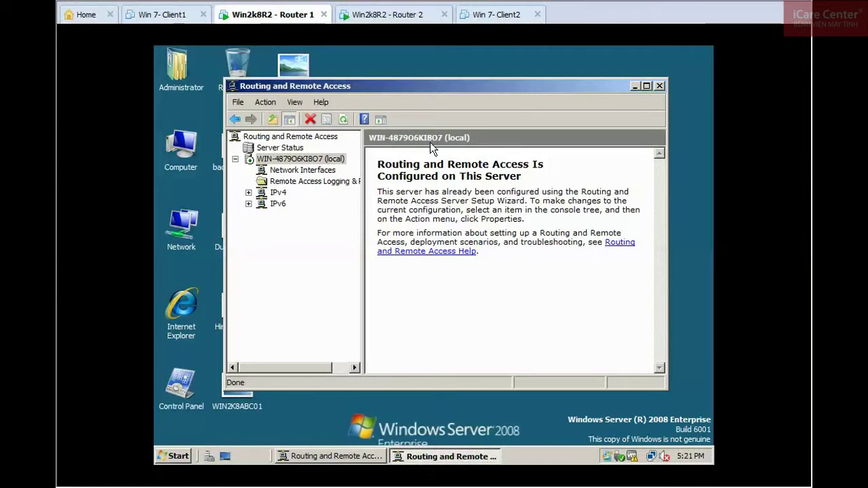
# Step: Create a new IPv4 static route on Router 1 with WAN as its interface
pyautogui.doubleClick(277, 207)
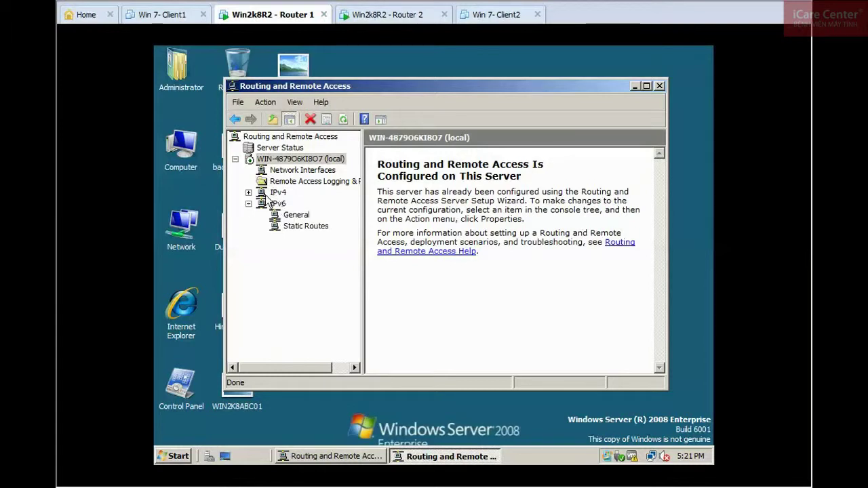
pyautogui.click(248, 203)
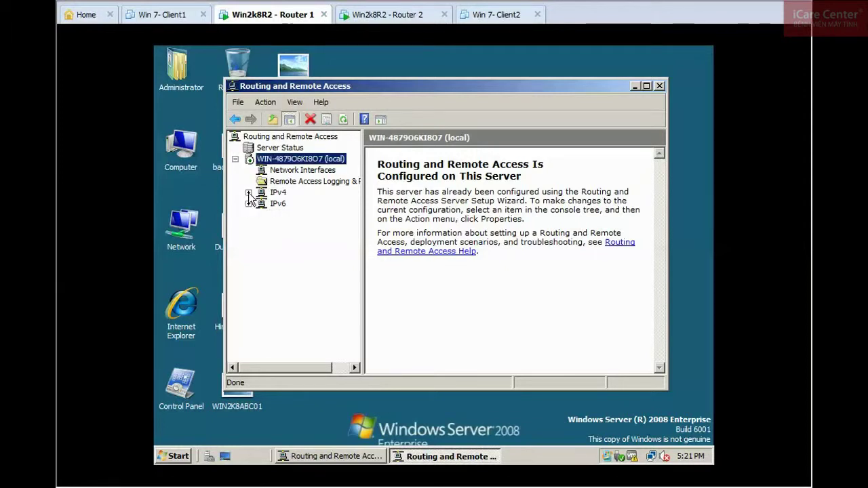
pyautogui.click(248, 193)
pyautogui.click(278, 194)
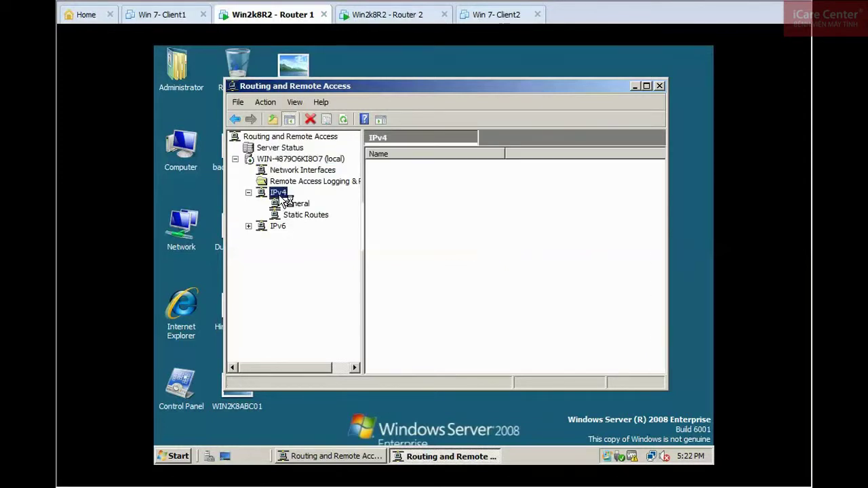
pyautogui.click(300, 215)
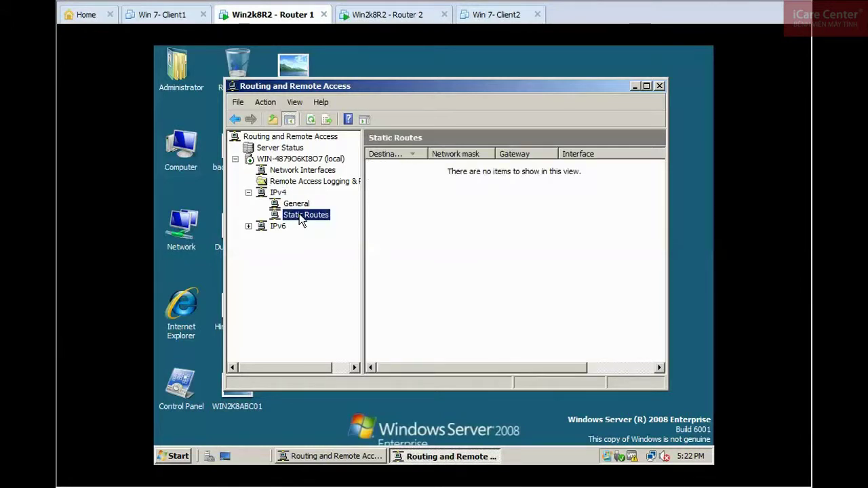
pyautogui.rightClick(298, 213)
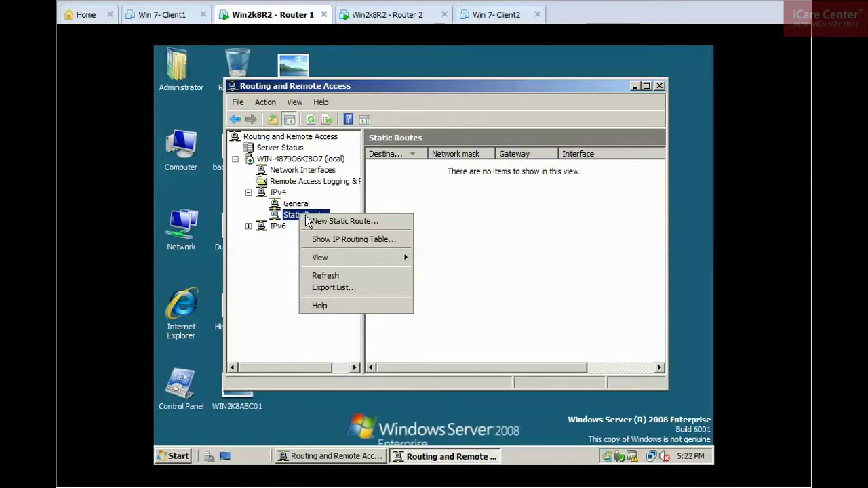
pyautogui.click(344, 222)
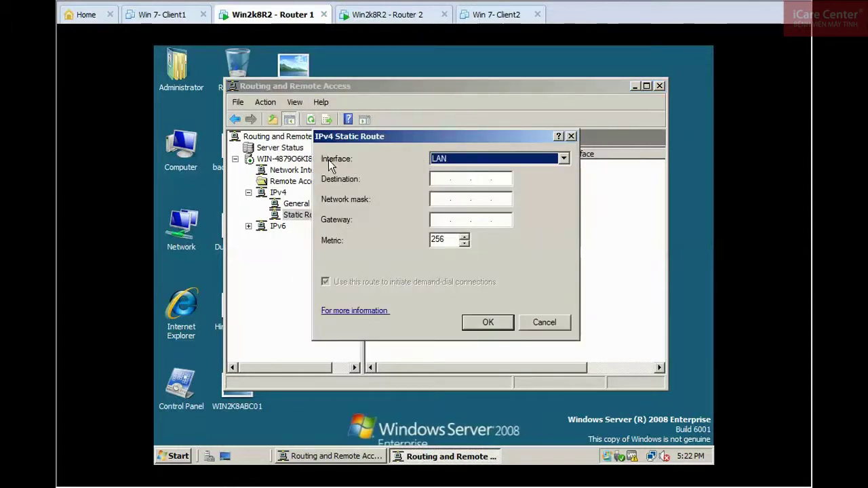
pyautogui.click(563, 159)
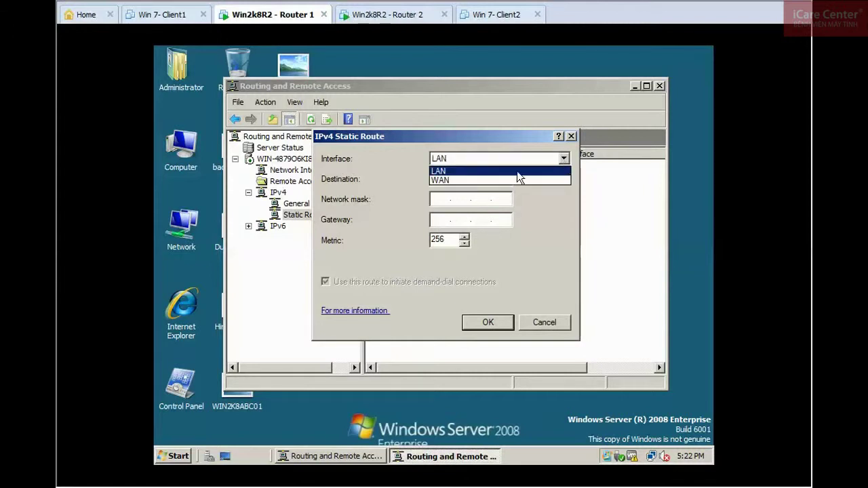
pyautogui.click(448, 180)
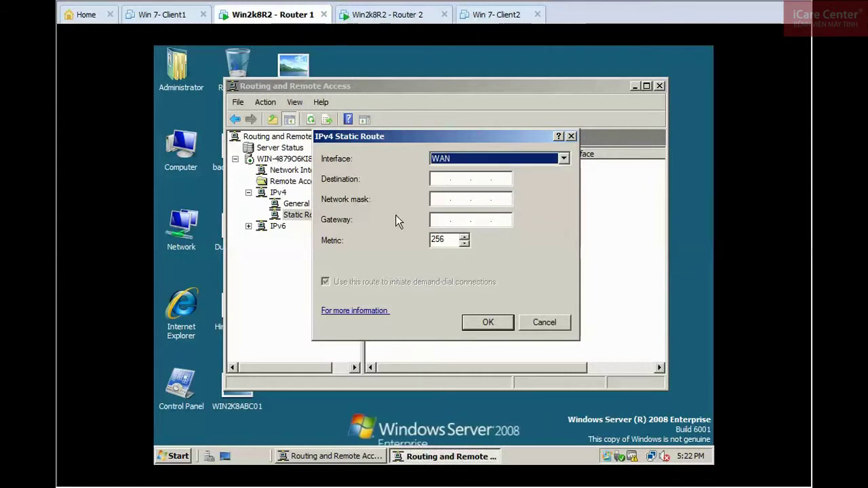
# Step: Set the static route's destination to 10.0.0.0, network mask to 255.255.255.0 and gateway to 192.168.1.3, and save it
pyautogui.click(442, 177)
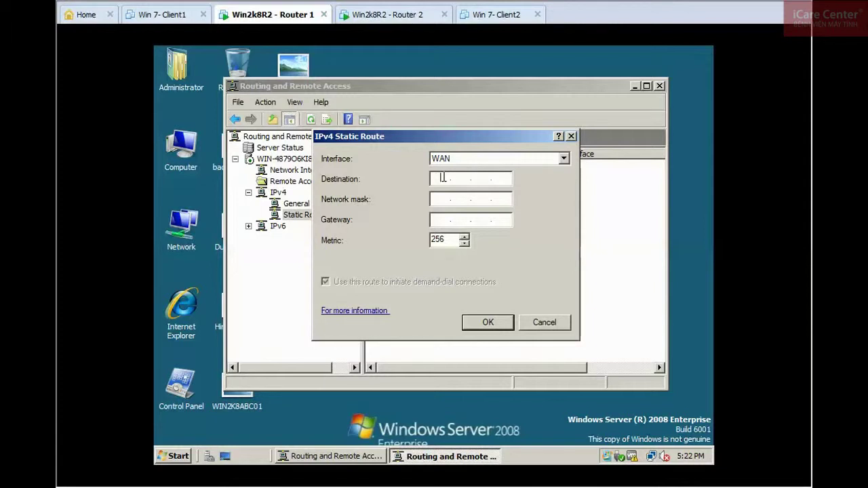
pyautogui.write('10.0.0.0')
pyautogui.click(437, 199)
pyautogui.write('255 . 255 . ')
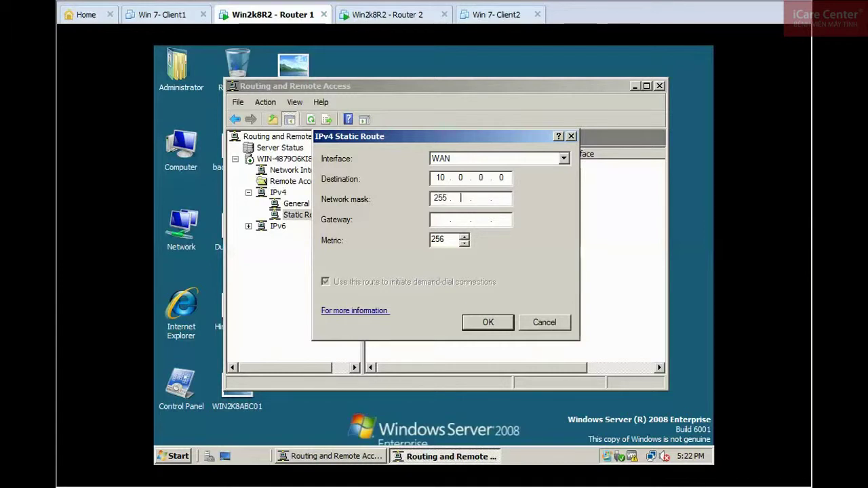
pyautogui.write('255 . 0')
pyautogui.click(434, 220)
pyautogui.write('192 . 168 . ')
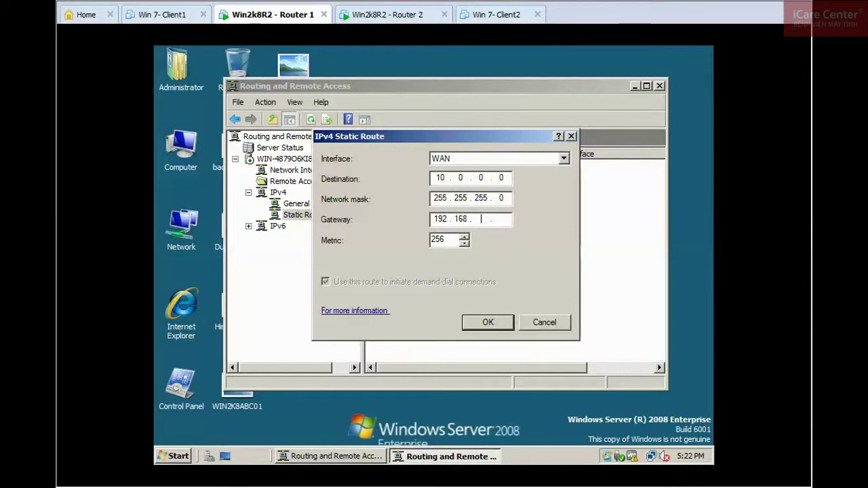
pyautogui.write('1 . 3')
pyautogui.click(489, 324)
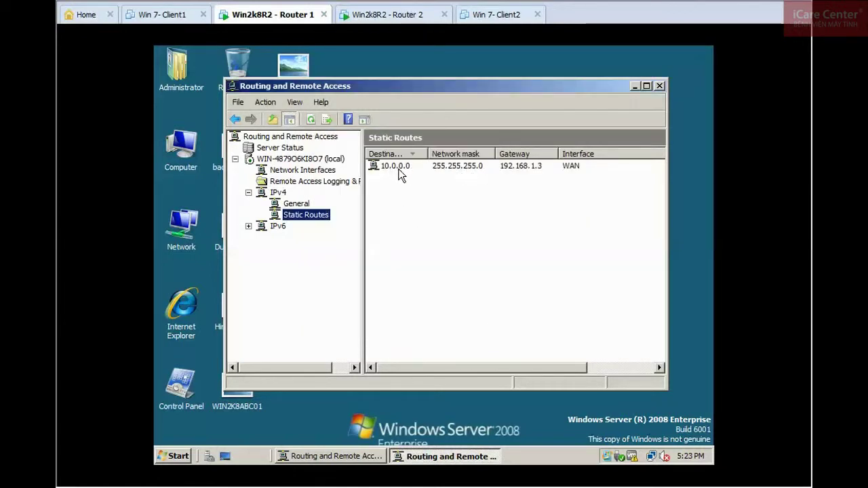
pyautogui.click(529, 169)
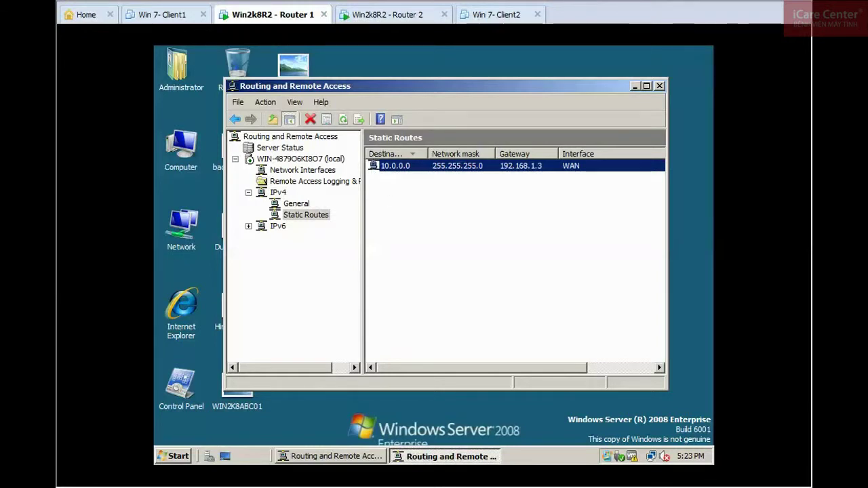
pyautogui.click(507, 190)
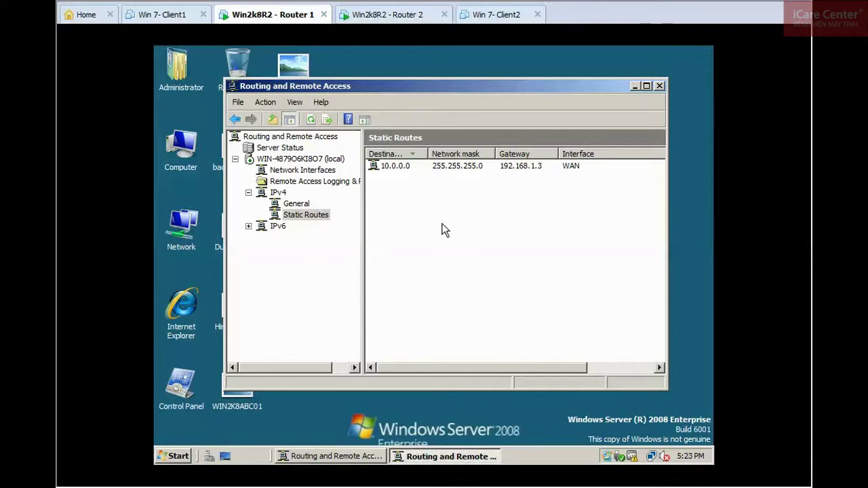
# Step: Switch to the Router 2 virtual machine and start its Routing and Remote Access setup with a custom configuration
pyautogui.click(401, 18)
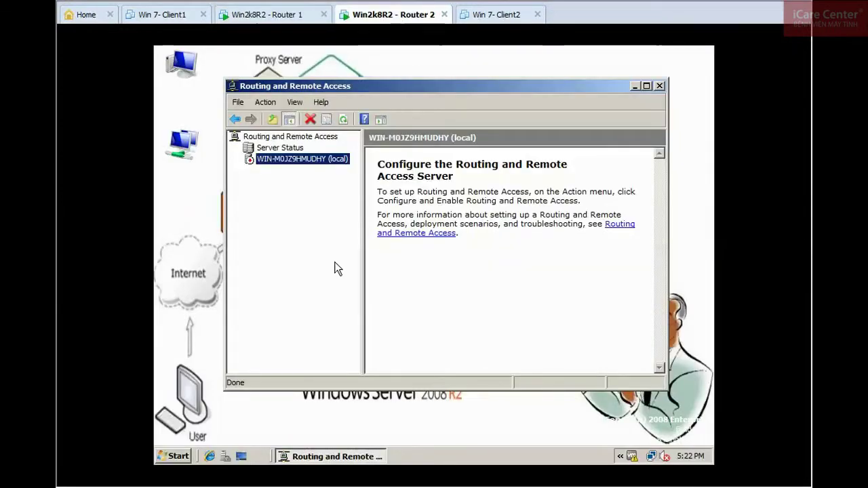
pyautogui.click(286, 147)
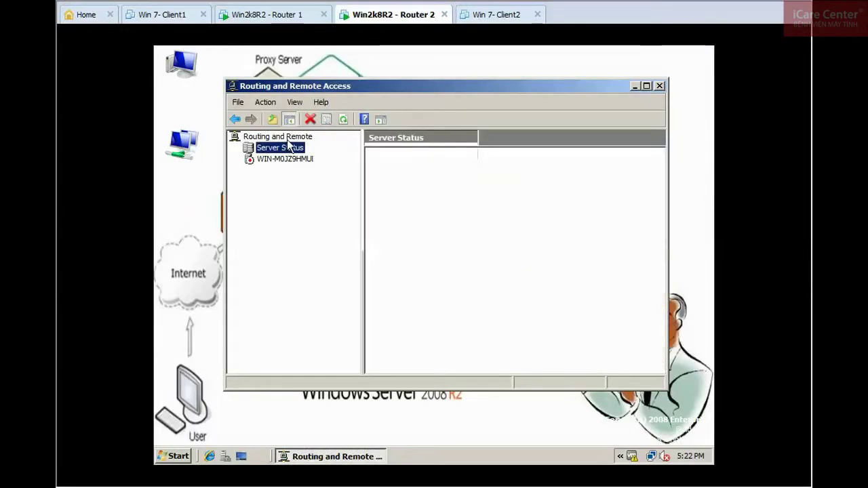
pyautogui.click(286, 160)
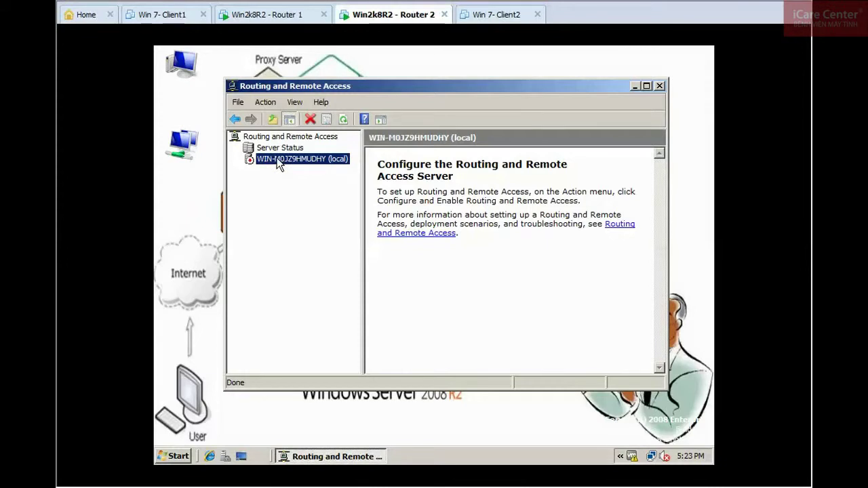
pyautogui.rightClick(276, 163)
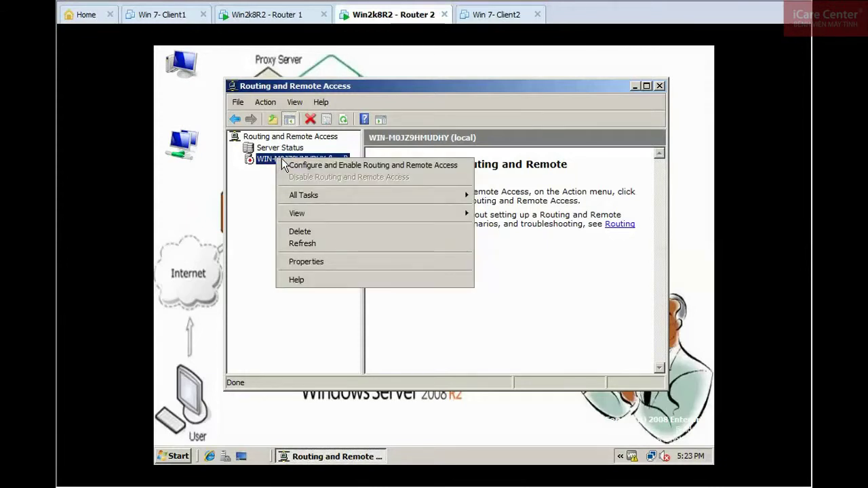
pyautogui.click(322, 167)
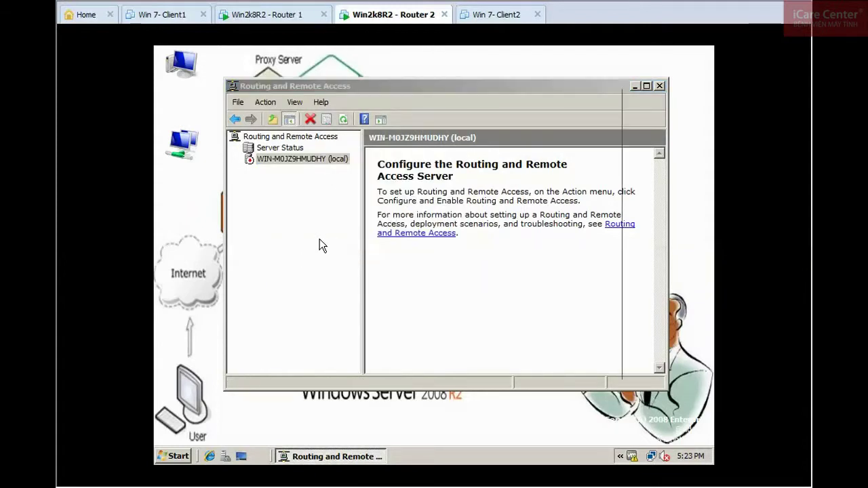
pyautogui.click(526, 363)
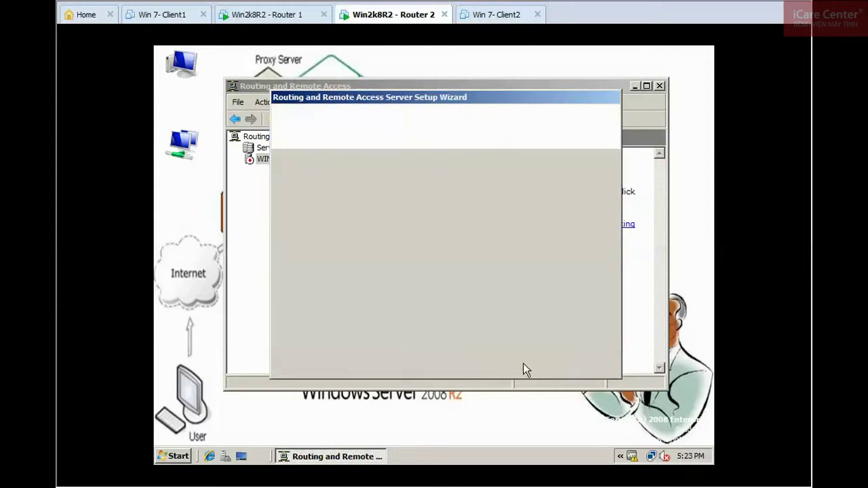
pyautogui.click(317, 298)
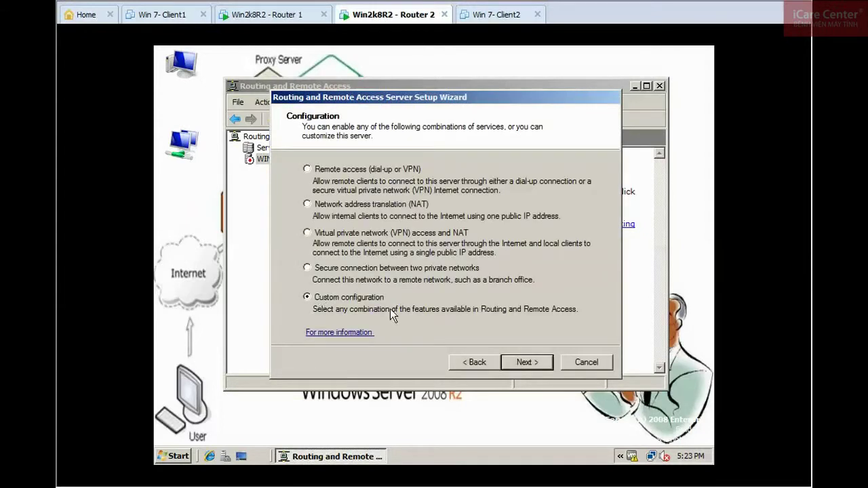
pyautogui.click(524, 361)
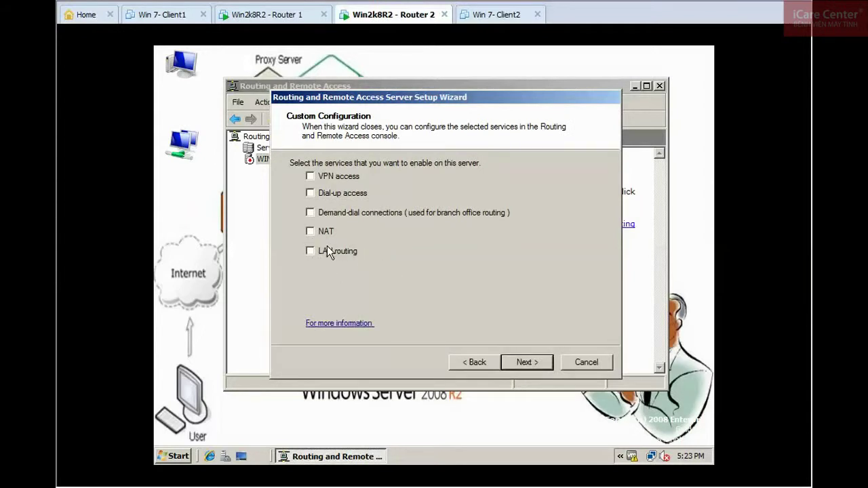
# Step: Enable LAN routing on Router 2, and complete the server setup with the service started
pyautogui.click(531, 364)
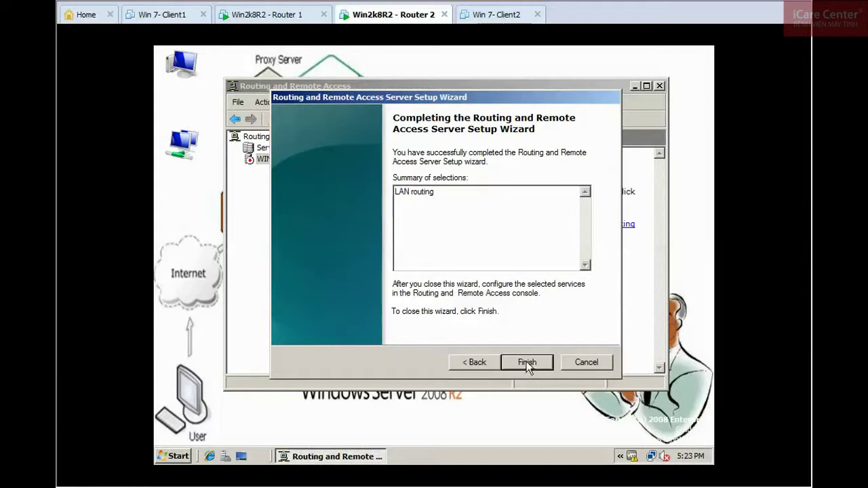
pyautogui.click(530, 363)
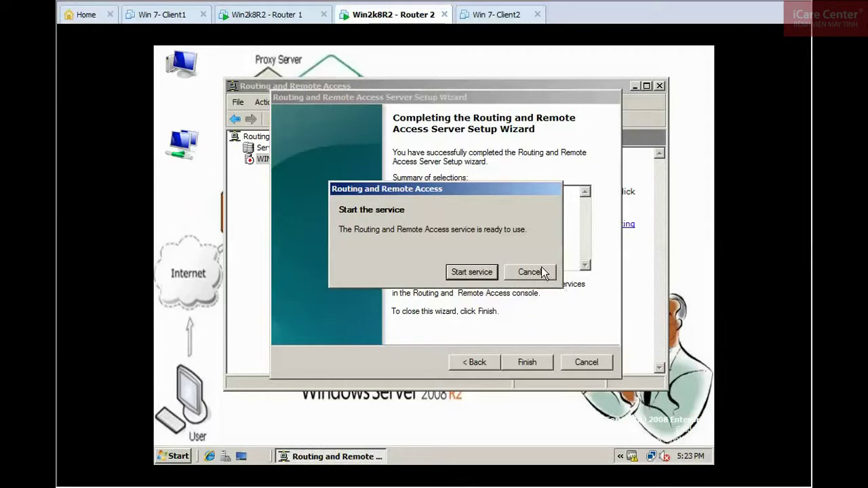
pyautogui.click(472, 272)
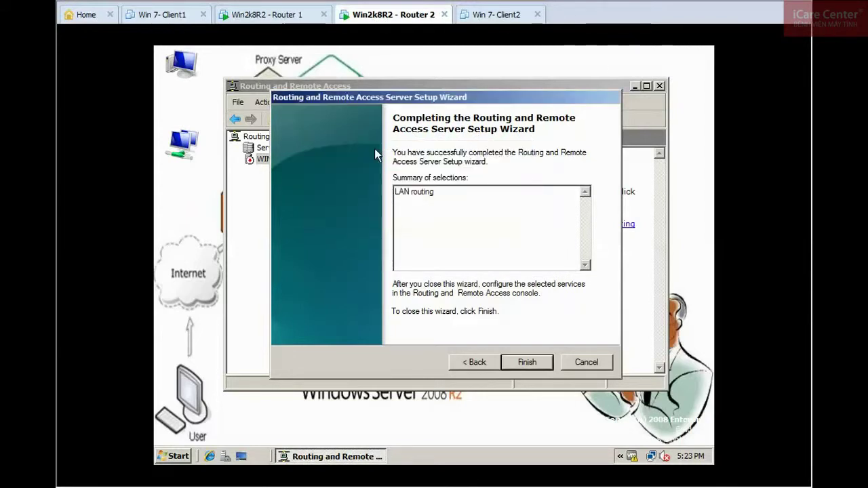
pyautogui.click(528, 362)
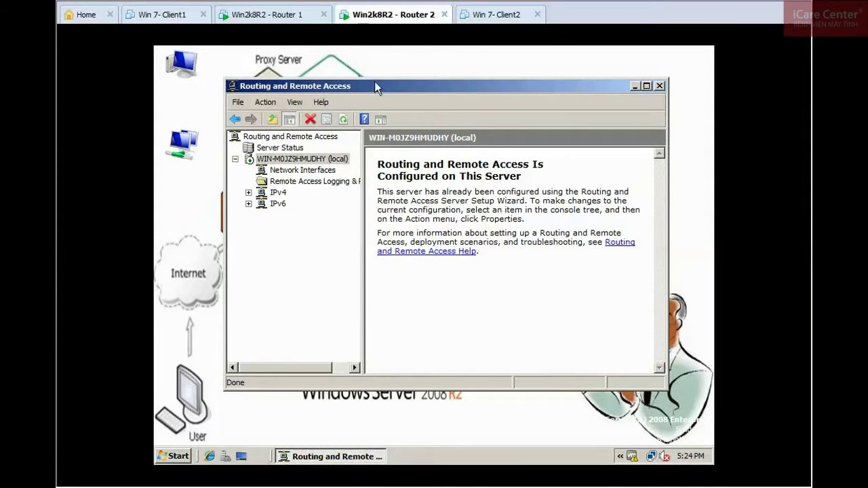
# Step: Create a new IPv4 static route on Router 2 with WAN as its interface
pyautogui.moveTo(375, 83); pyautogui.dragTo(373, 70)
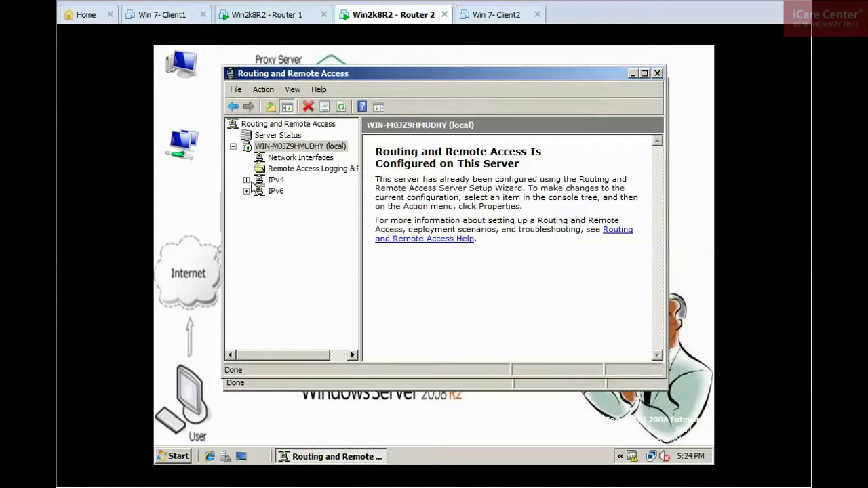
pyautogui.click(246, 180)
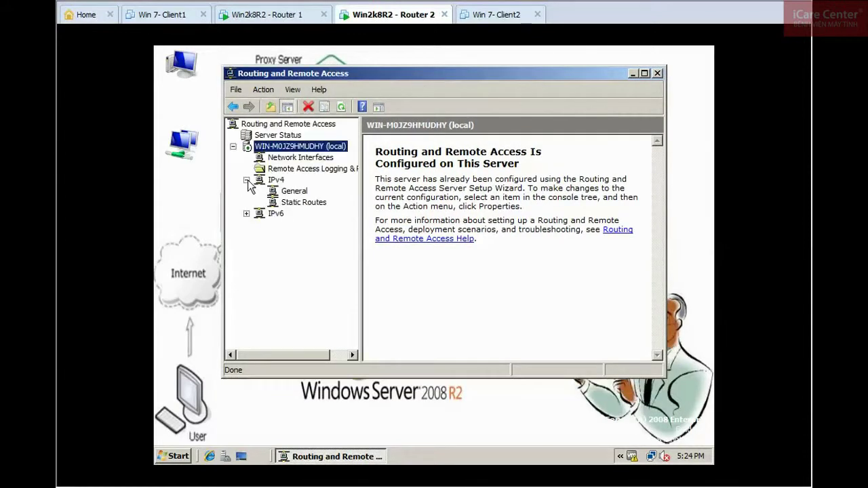
pyautogui.click(246, 213)
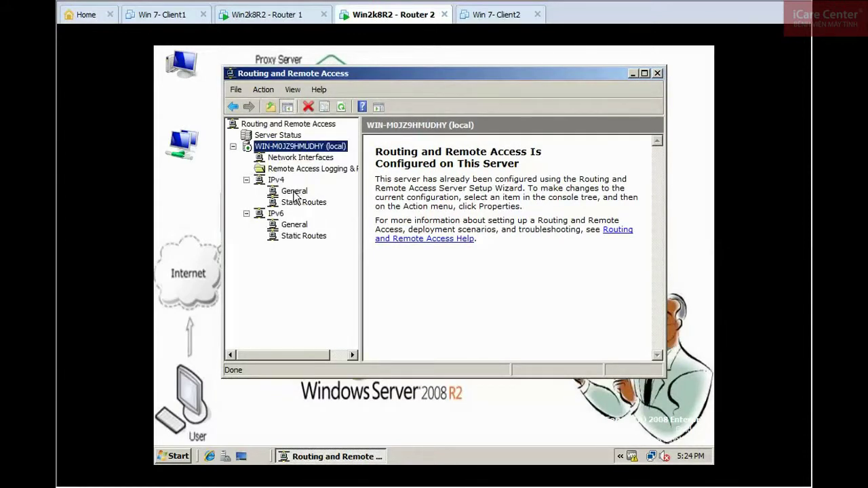
pyautogui.click(294, 192)
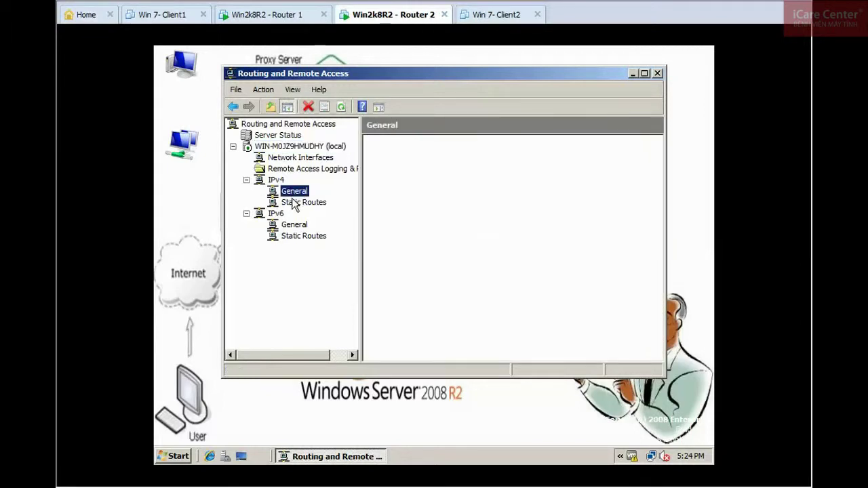
pyautogui.click(297, 203)
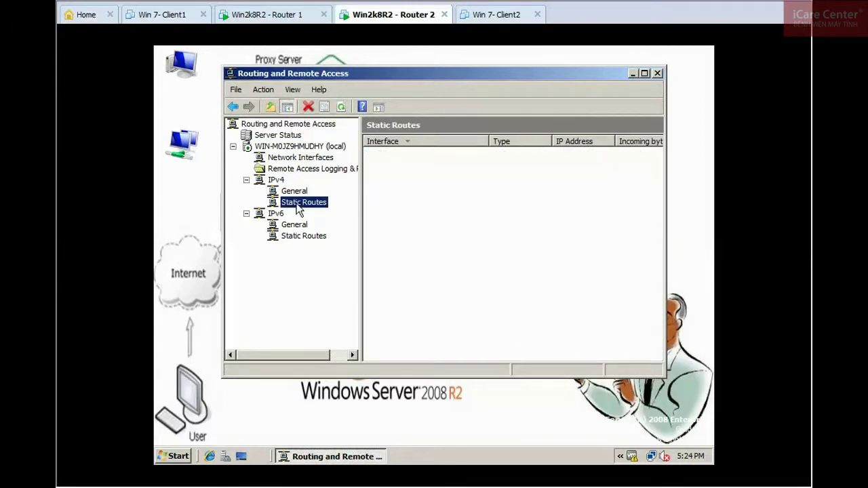
pyautogui.click(247, 214)
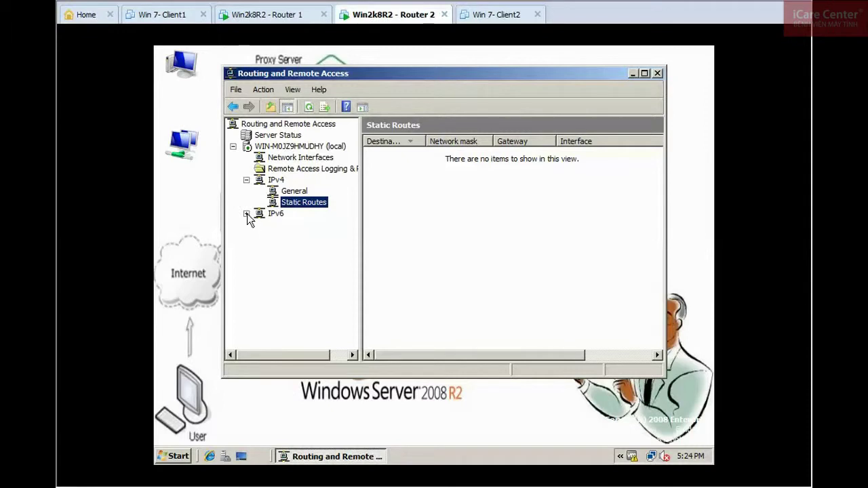
pyautogui.rightClick(298, 206)
pyautogui.click(321, 212)
pyautogui.click(470, 145)
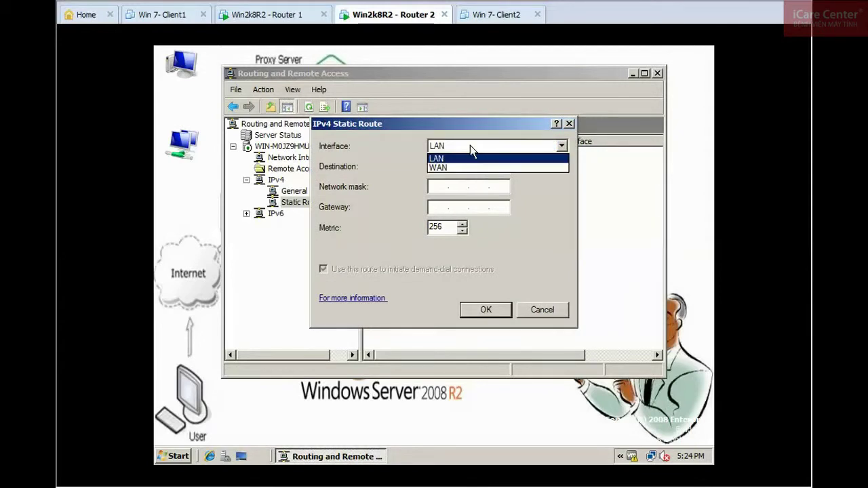
pyautogui.click(437, 166)
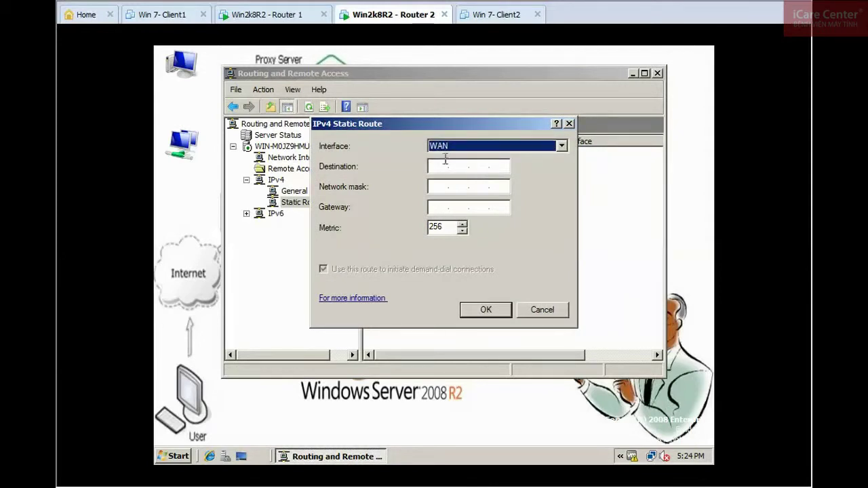
# Step: Set the new route's destination to 172.16.1.0, network mask to 255.255.255.0 and gateway to 192.168.1.2, and save it
pyautogui.click(436, 166)
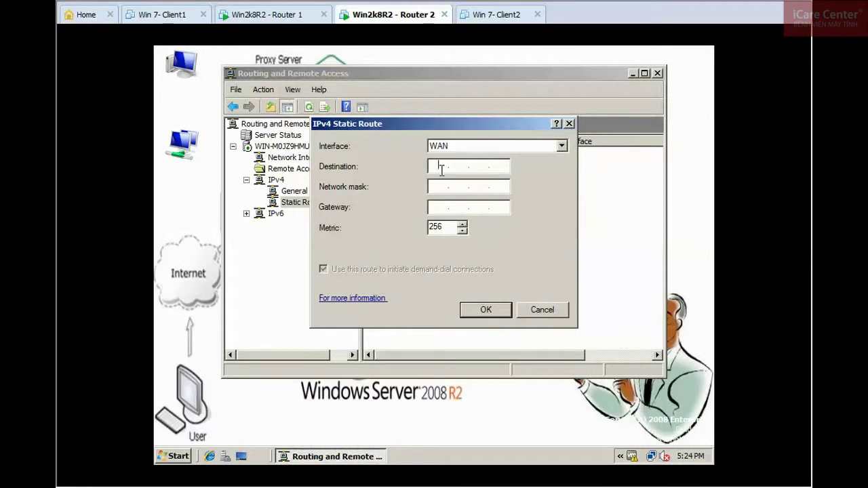
pyautogui.write('172.16.1.0')
pyautogui.click(443, 188)
pyautogui.write('255.255.255.0')
pyautogui.click(436, 208)
pyautogui.write('192 . 1681 .2')
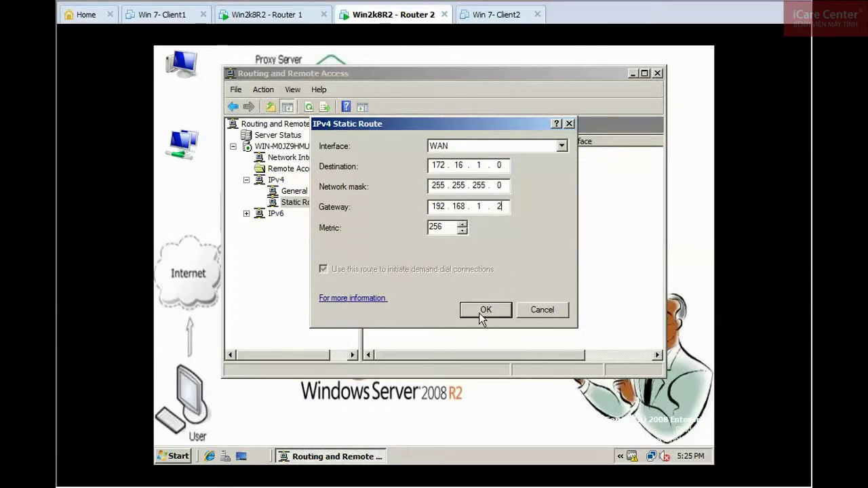
pyautogui.click(448, 227)
pyautogui.moveTo(448, 227); pyautogui.dragTo(427, 227)
pyautogui.click(497, 308)
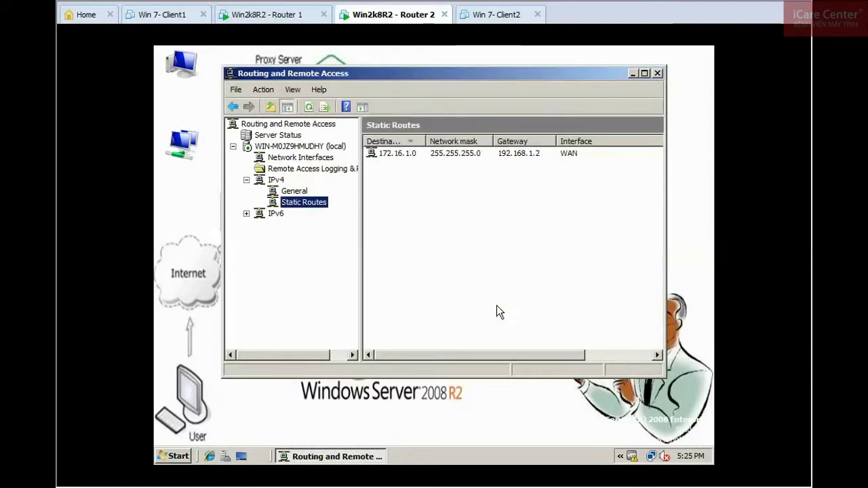
pyautogui.click(400, 158)
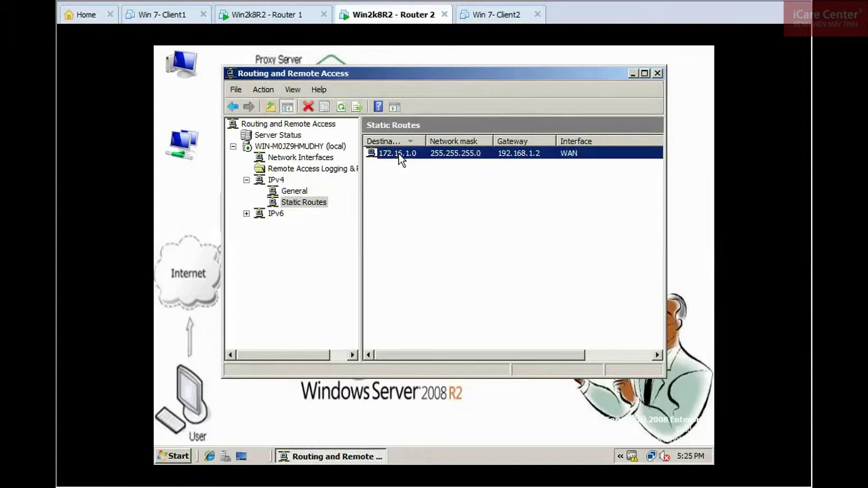